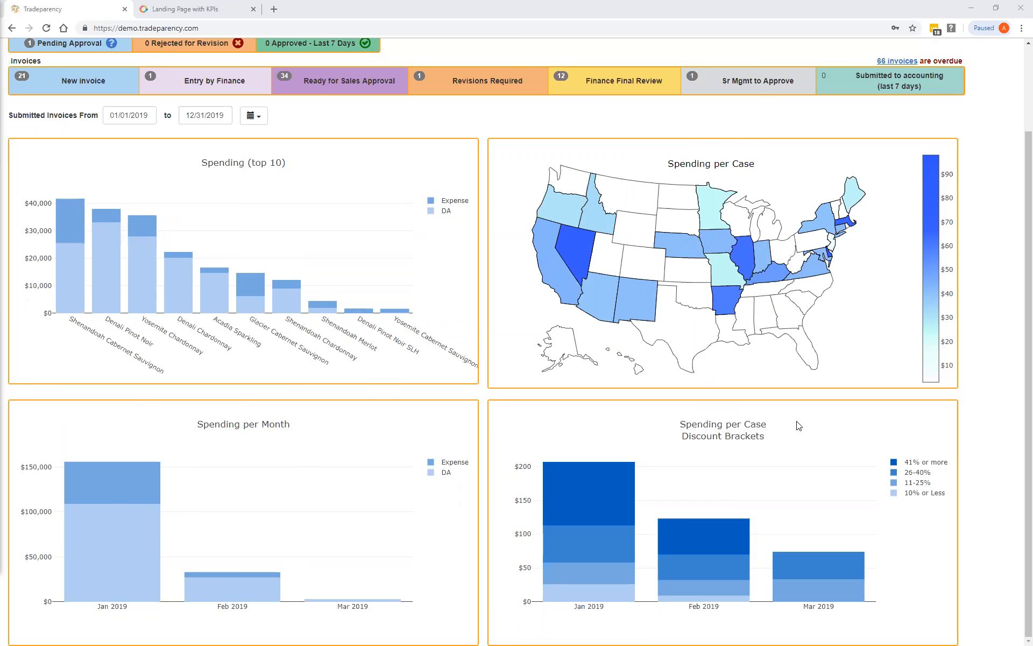
# Step: Open the Deals list and collapse its filter section
pyautogui.scroll(1, 796, 458)
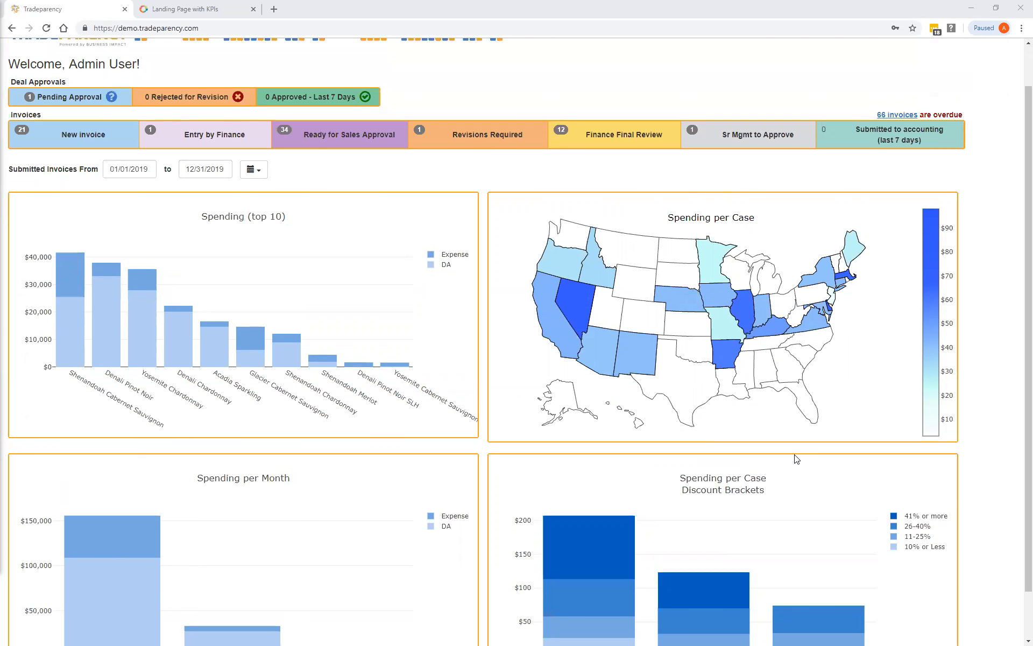
pyautogui.moveTo(809, 532)
pyautogui.scroll(1, 649, 235)
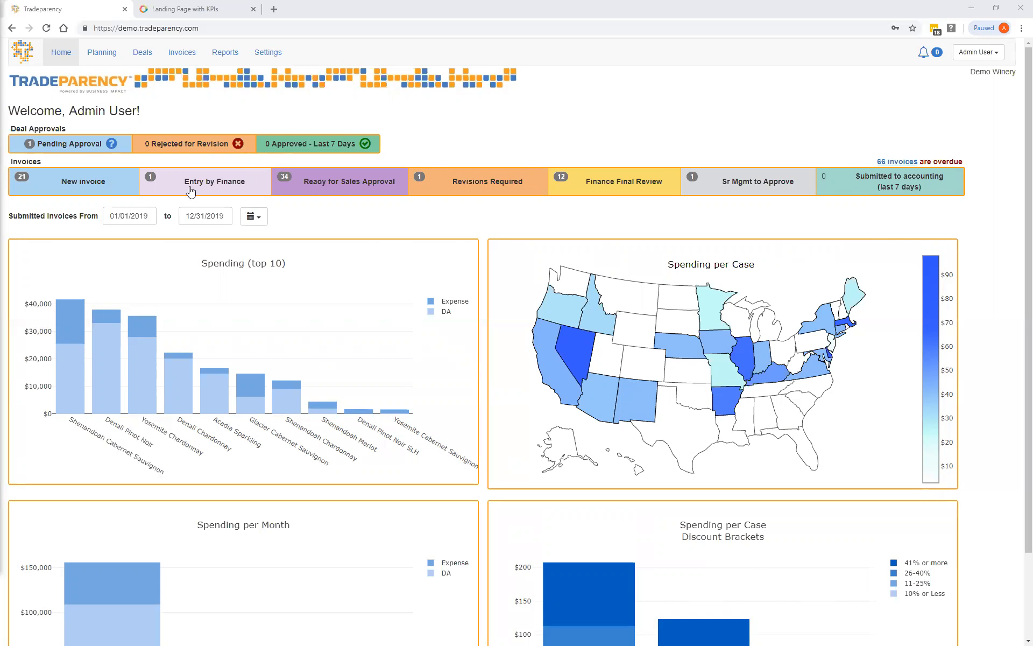
pyautogui.click(143, 57)
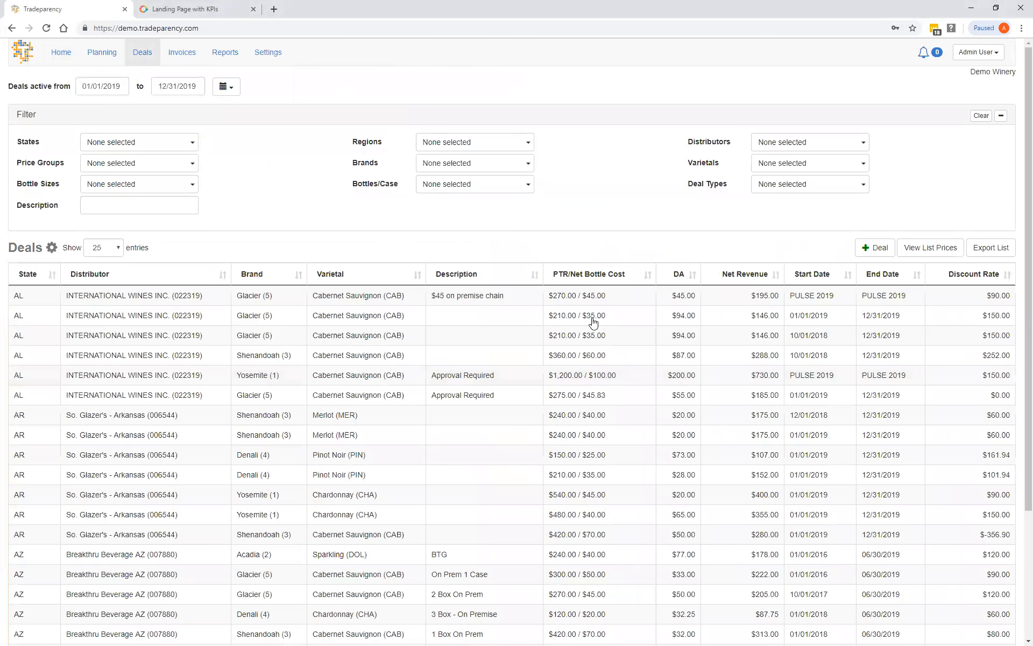
pyautogui.click(285, 122)
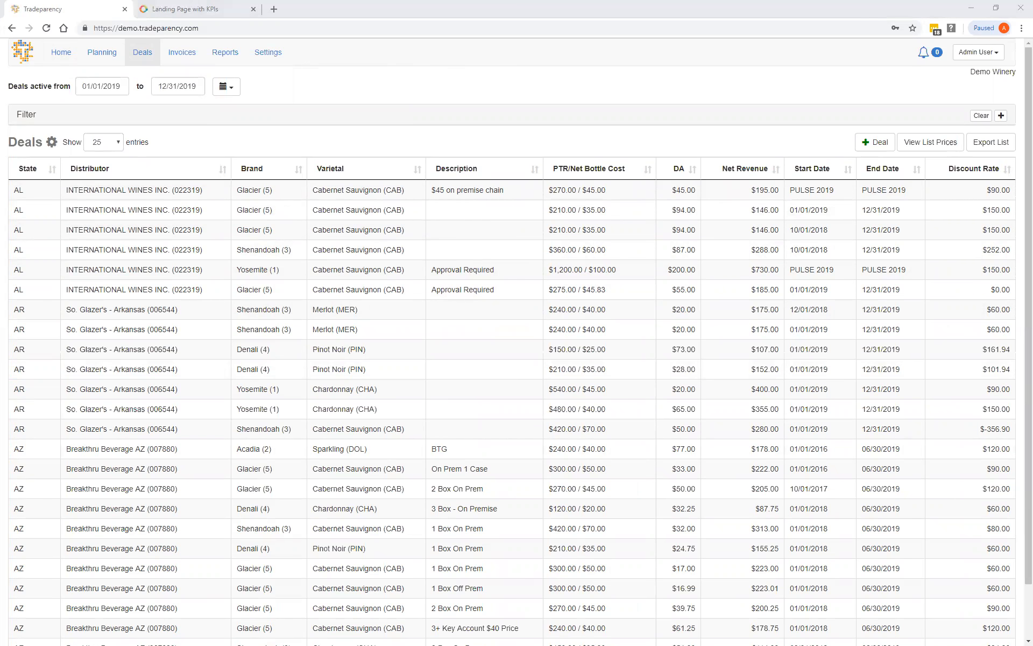
# Step: Switch to the Price Grid workbook in Excel, view the CS-ME sheet and return to the CH-SB sheet
pyautogui.hotkey('alt', 'Tab')
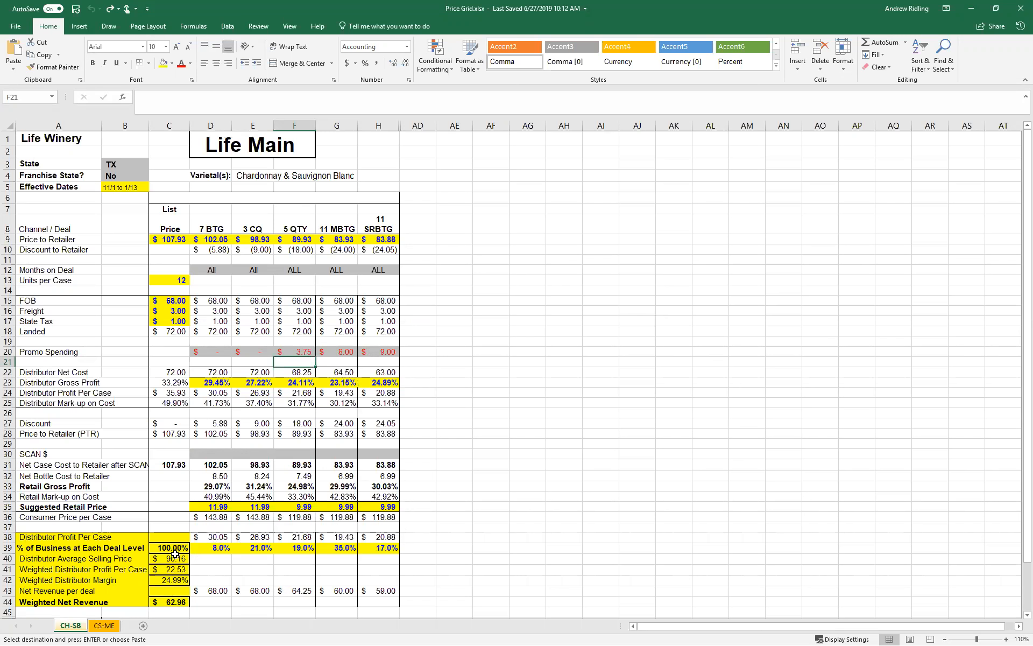
pyautogui.click(104, 626)
pyautogui.click(104, 625)
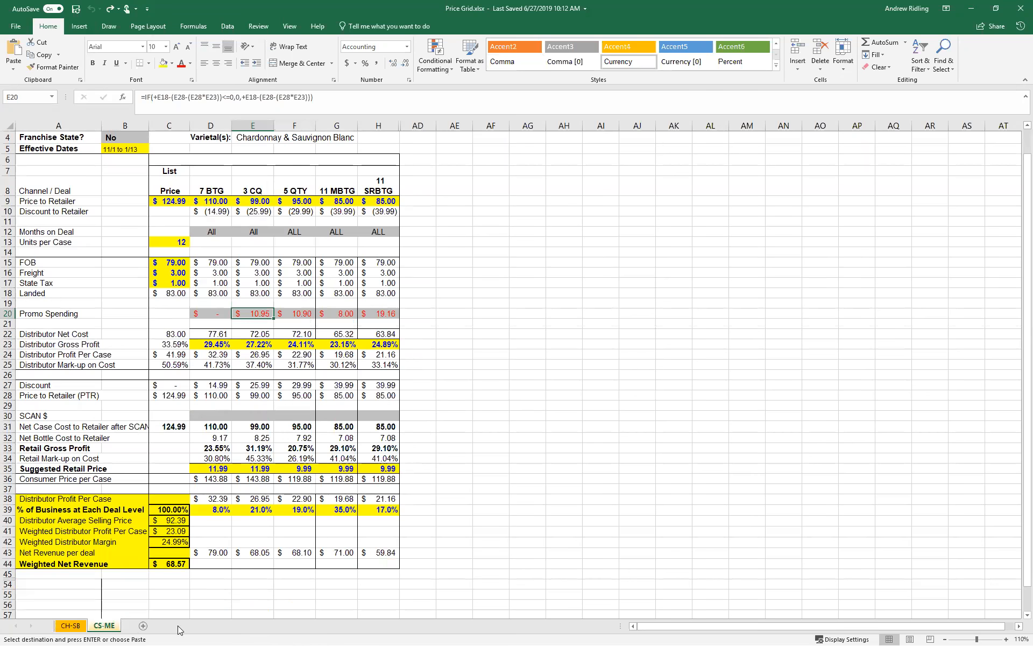
pyautogui.click(75, 626)
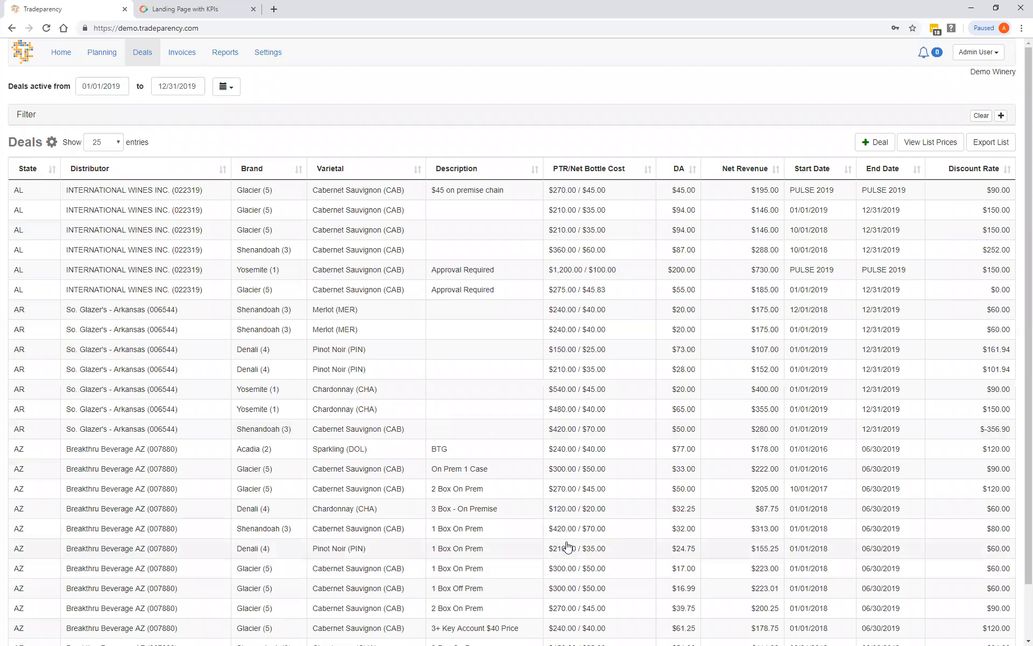
# Step: Return to Tradeparency in the browser, open the "$45 on premise chain" deal and review its date type and deal type options
pyautogui.click(370, 191)
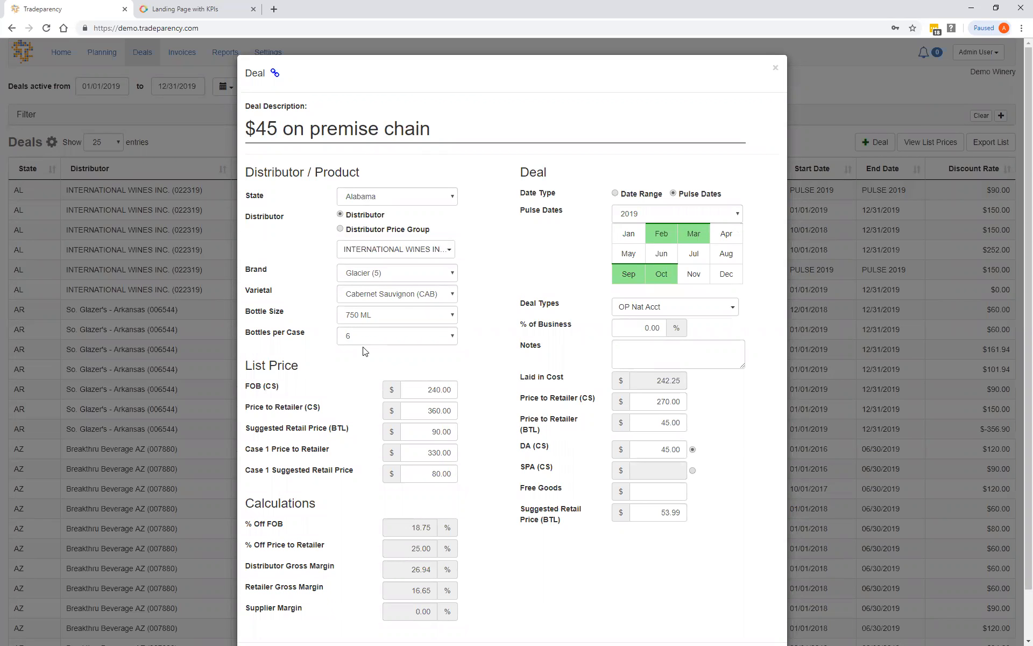
pyautogui.scroll(-1, 520, 285)
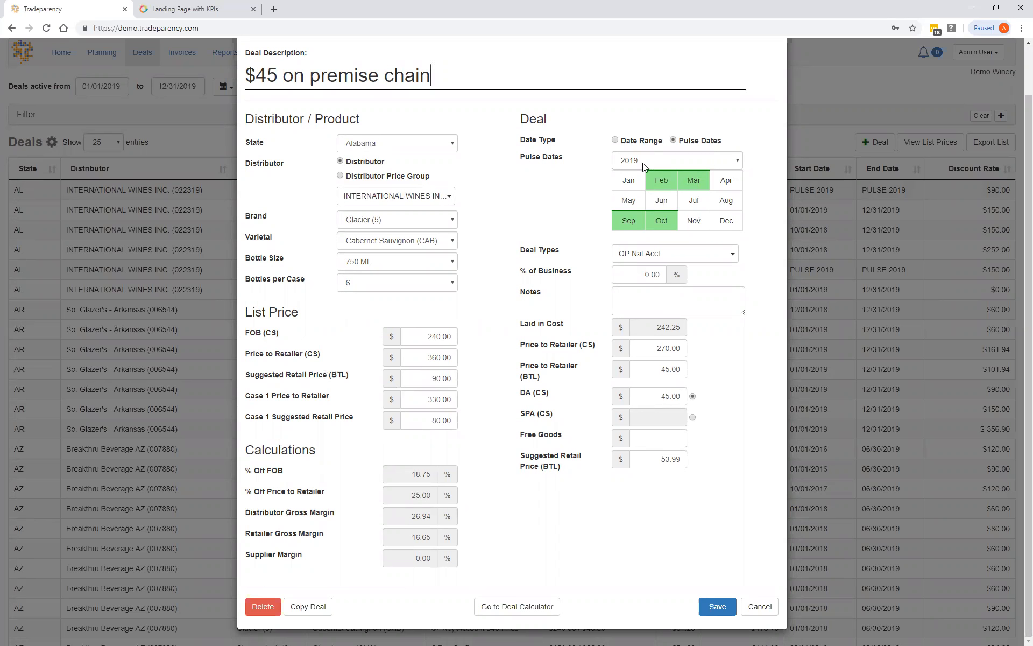
pyautogui.click(640, 141)
pyautogui.click(692, 144)
pyautogui.click(732, 257)
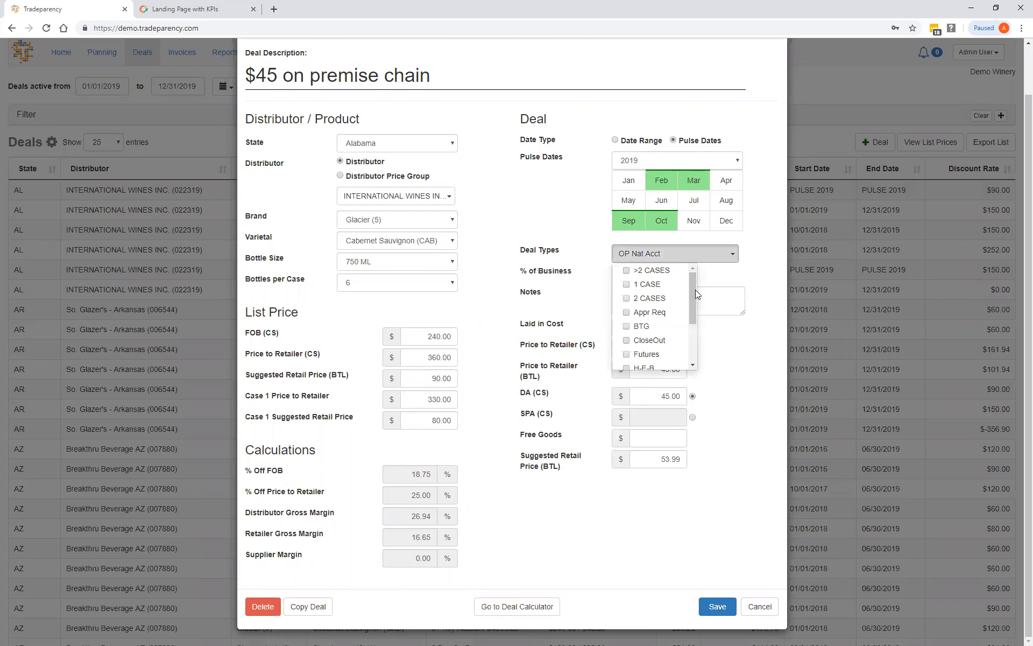
pyautogui.moveTo(692, 291)
pyautogui.mouseDown()
pyautogui.moveTo(692, 331)
pyautogui.moveTo(693, 278)
pyautogui.mouseUp()
pyautogui.click(745, 256)
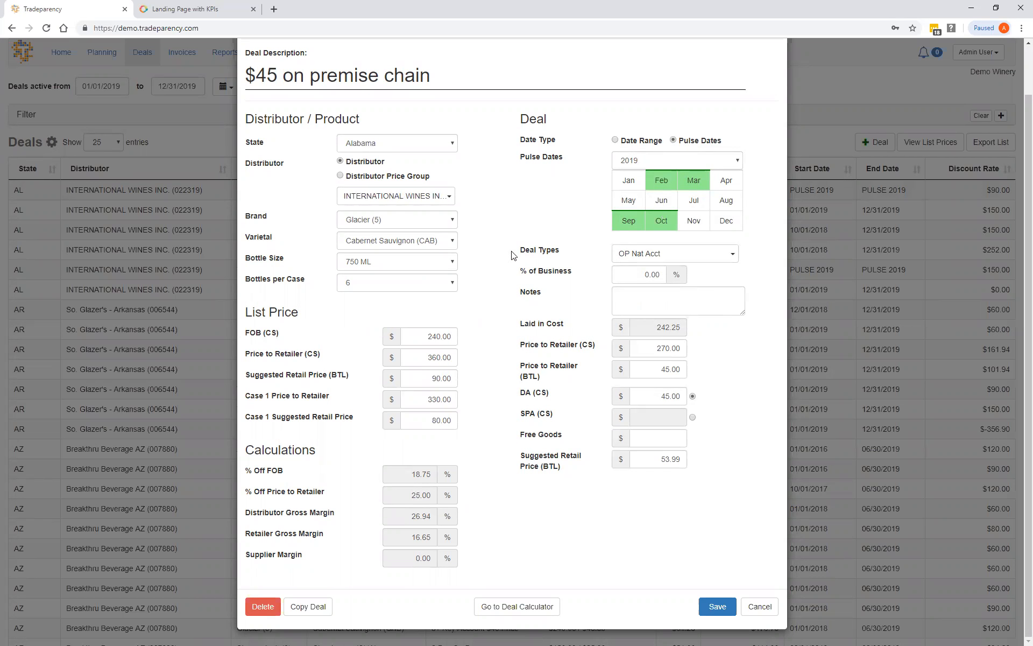
# Step: Examine the deal's Deal Types and % of Business fields, and close the deal without saving
pyautogui.click(739, 256)
pyautogui.click(592, 281)
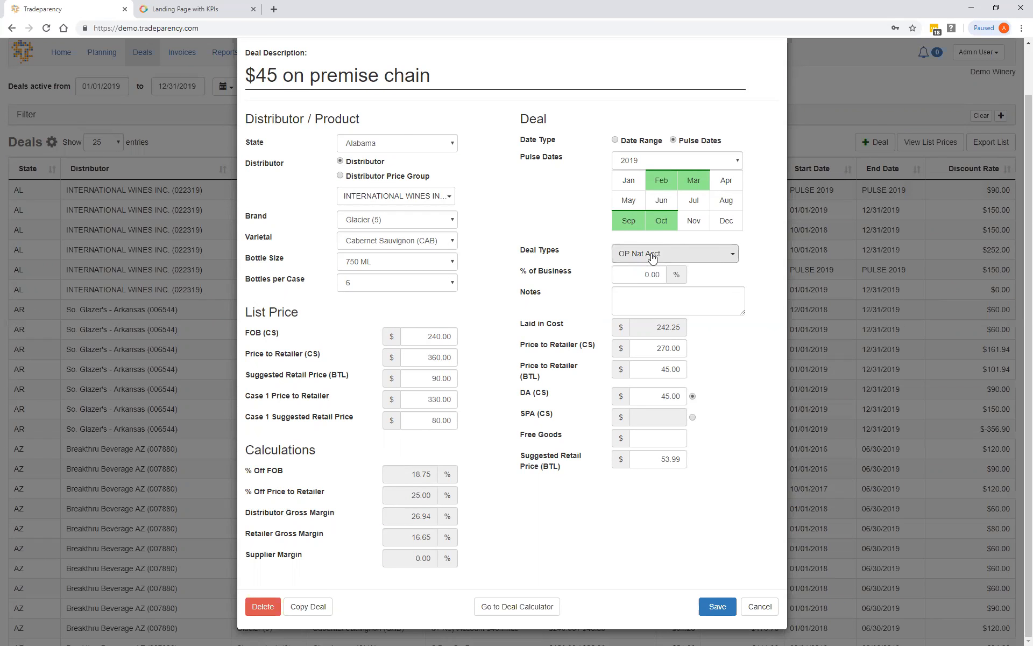
pyautogui.click(658, 274)
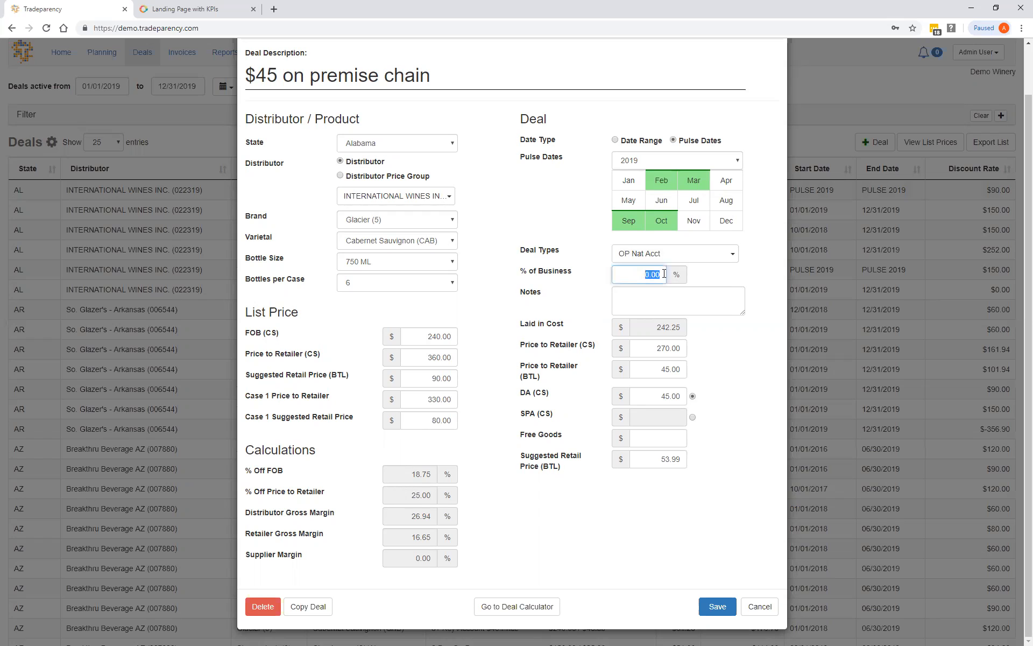
pyautogui.click(714, 280)
pyautogui.click(762, 607)
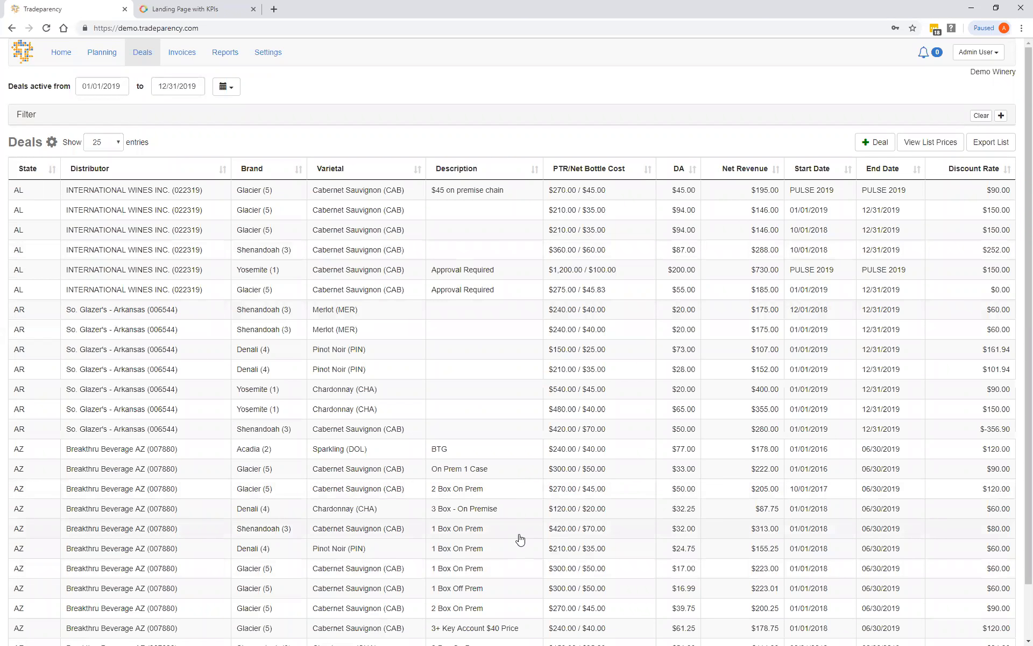
# Step: Generate the Distributor Price Grid report in Excel for Arizona and the distributor Breakthru Beverage AZ
pyautogui.click(225, 52)
pyautogui.click(95, 113)
pyautogui.click(75, 182)
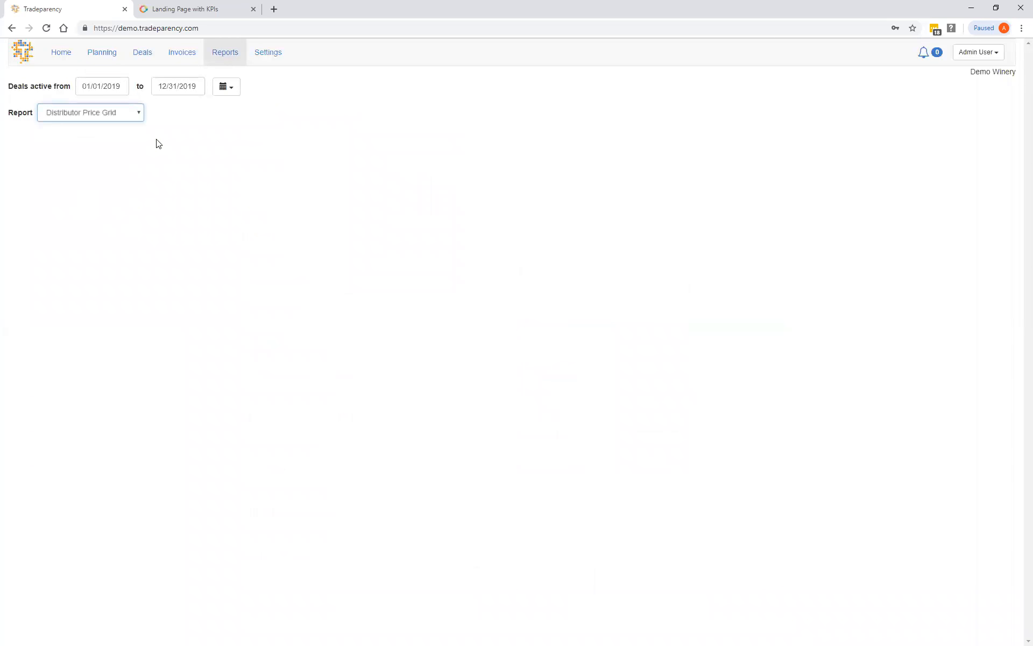
pyautogui.click(140, 194)
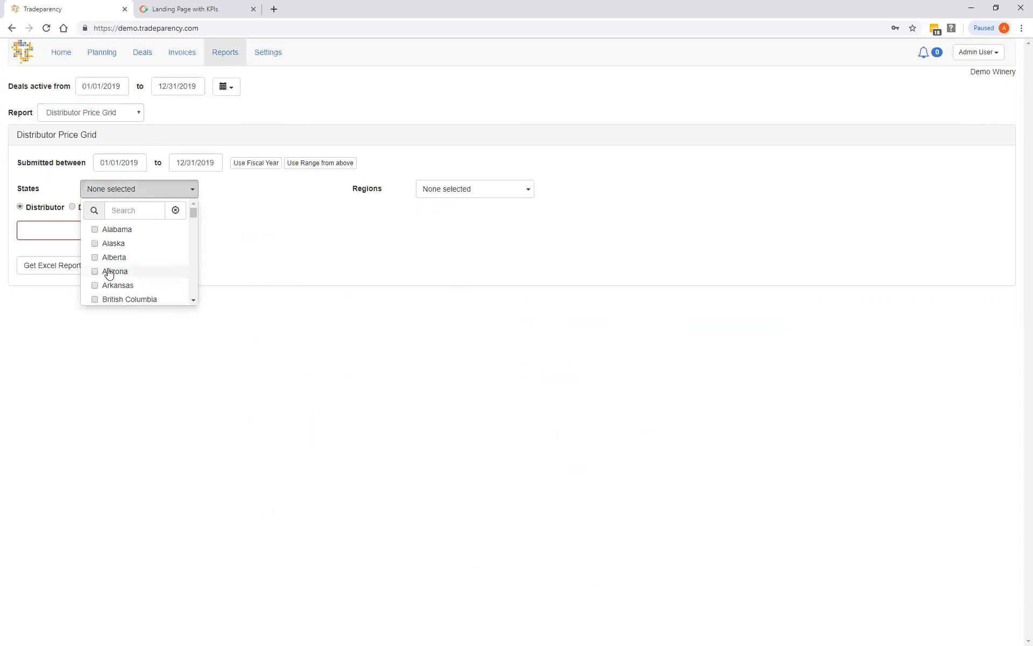
pyautogui.click(110, 271)
pyautogui.click(82, 230)
pyautogui.click(73, 287)
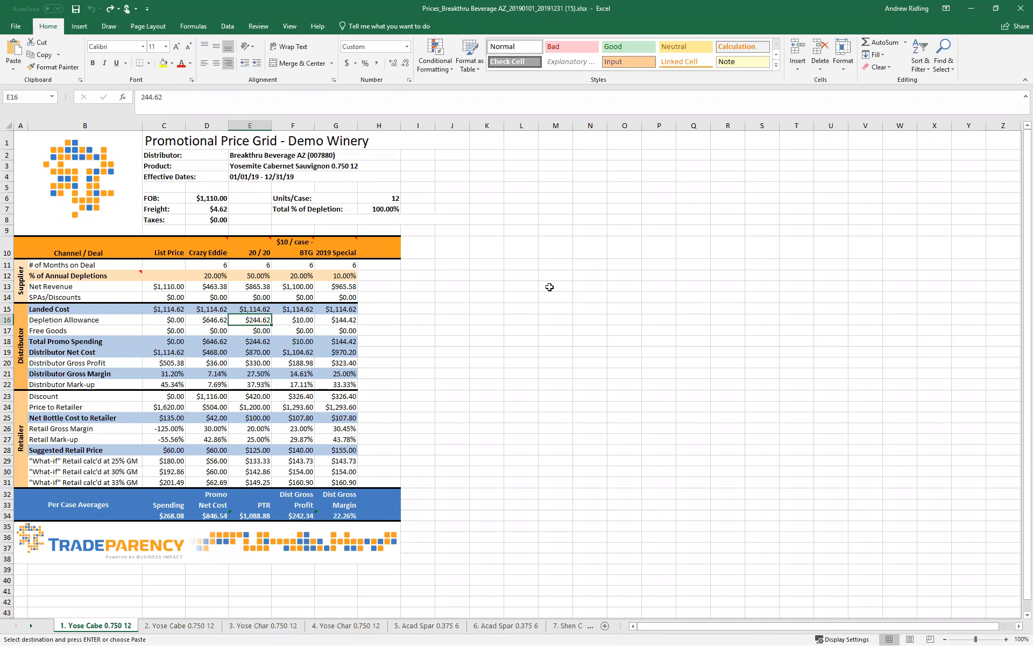
# Step: Examine the supplier and distributor figures for each deal in the Yosemite Cabernet Sauvignon promotional price grid
pyautogui.click(303, 341)
pyautogui.press('Up')
pyautogui.press('Up')
pyautogui.press('Up')
pyautogui.press('Down')
pyautogui.press('Down')
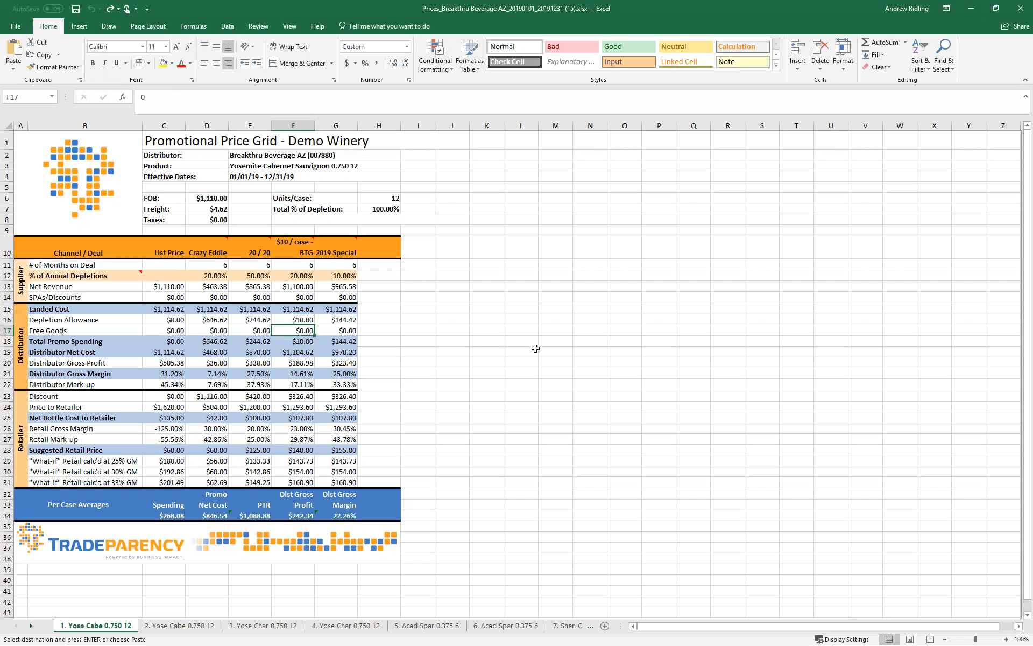
pyautogui.press('Down')
pyautogui.press('Down')
pyautogui.press('Down')
pyautogui.press('Up')
pyautogui.press('Up')
pyautogui.press('Right')
pyautogui.press('Right')
pyautogui.press('Up')
pyautogui.press('Up')
pyautogui.press('Left')
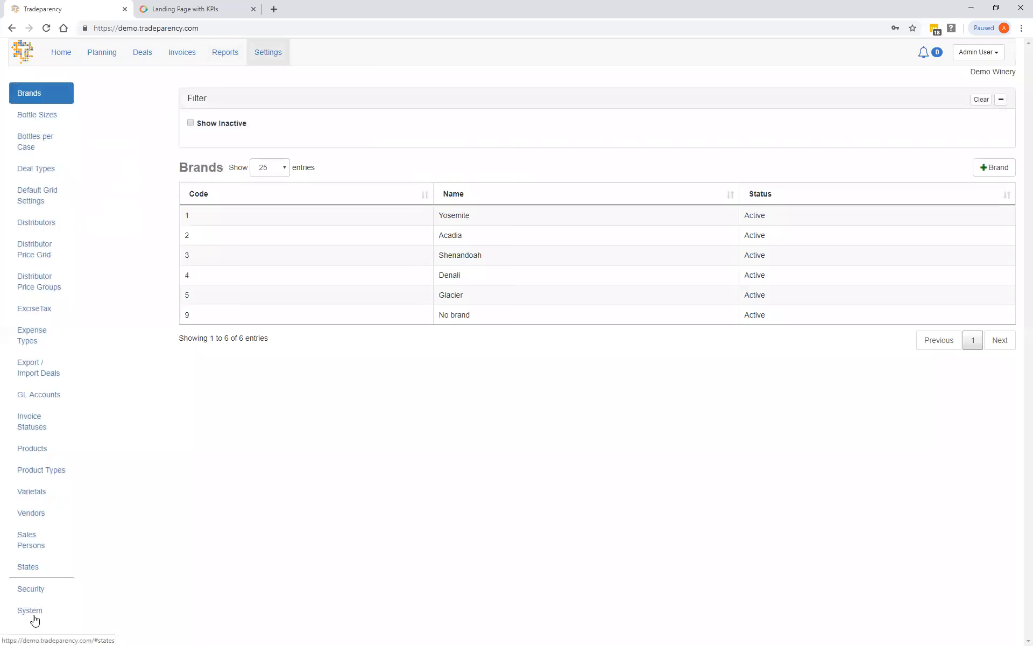
# Step: Review the available Deal Approval Type options in Tradeparency's System settings, keeping DA or SPA Amount
pyautogui.click(33, 613)
pyautogui.click(582, 311)
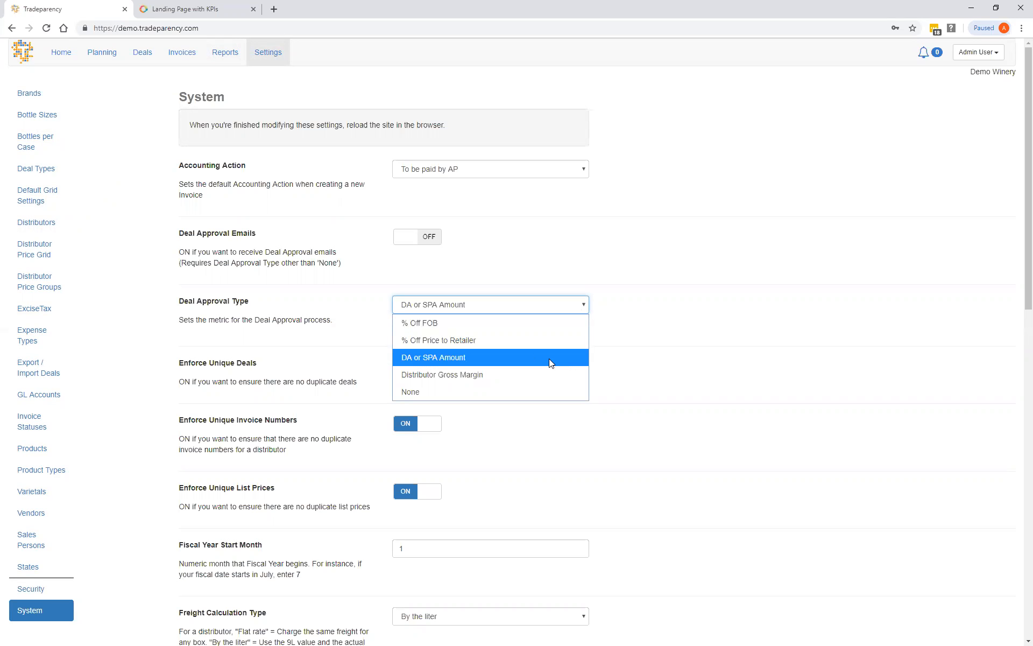
pyautogui.click(523, 374)
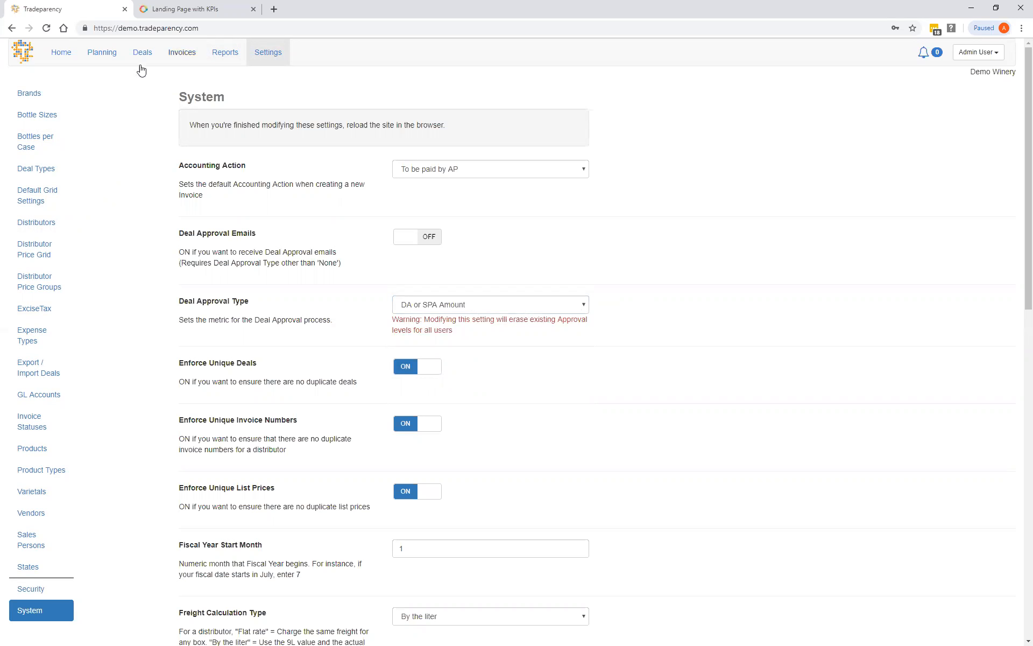
# Step: View the Deal Approvals summary on the home page and return to the Deals list
pyautogui.click(62, 54)
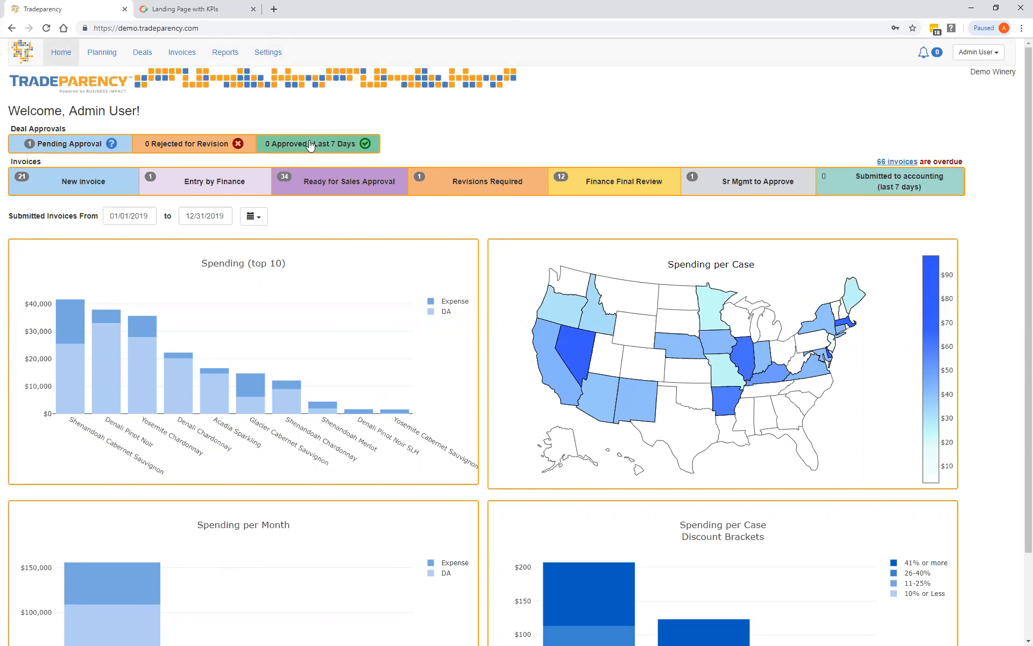
pyautogui.click(142, 52)
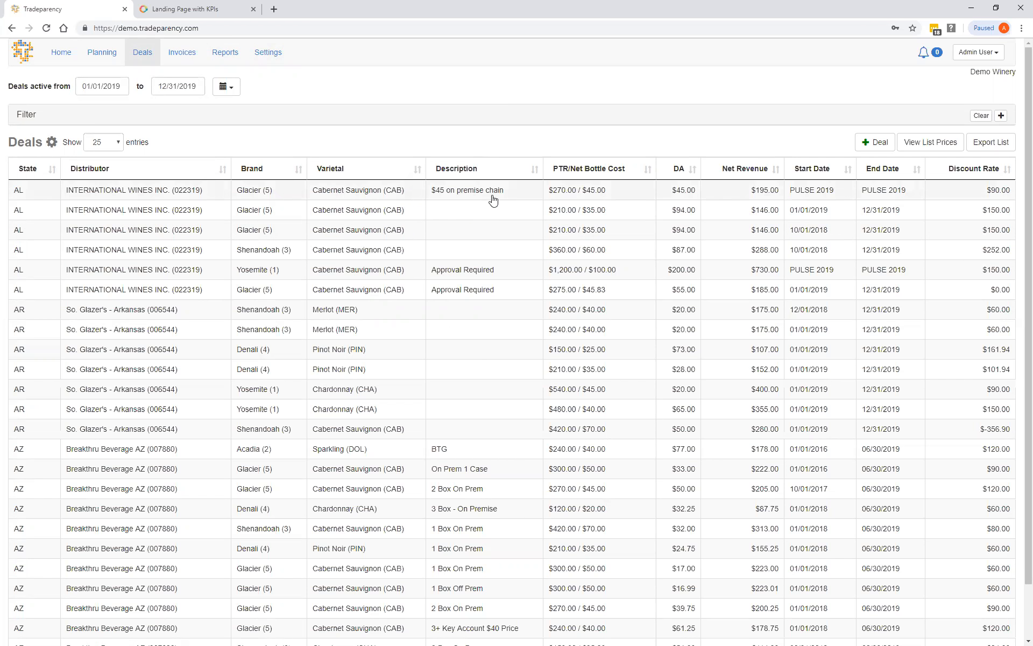
# Step: Filter the invoices by the state Arizona and the distributor Breakthru Beverage AZ (007880)
pyautogui.click(183, 52)
pyautogui.click(138, 155)
pyautogui.click(129, 231)
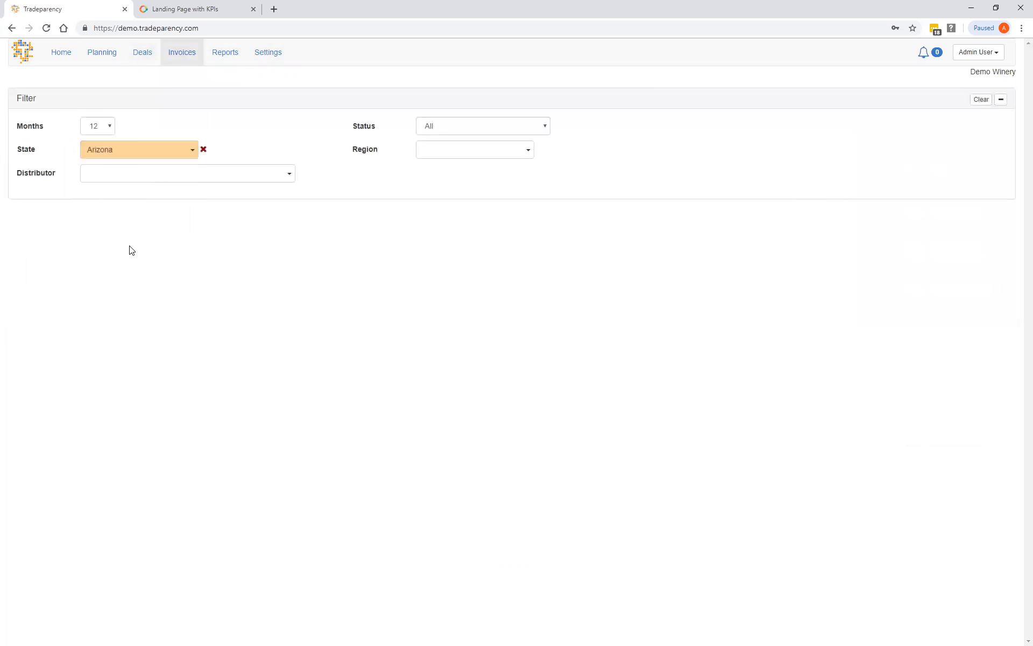
pyautogui.click(154, 178)
pyautogui.click(143, 227)
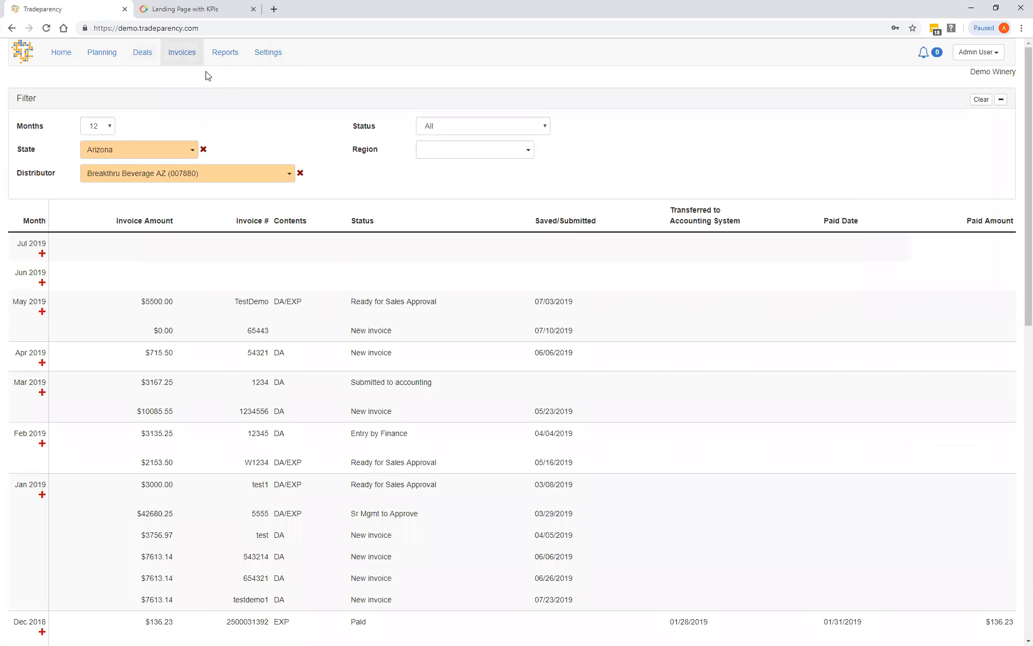
# Step: Look through the monthly invoices, open the $5500.00 May 2019 invoice and inspect its depletion allowance case quantities
pyautogui.scroll(-2, 10, 584)
pyautogui.scroll(-2, 10, 584)
pyautogui.scroll(4, 14, 559)
pyautogui.click(376, 305)
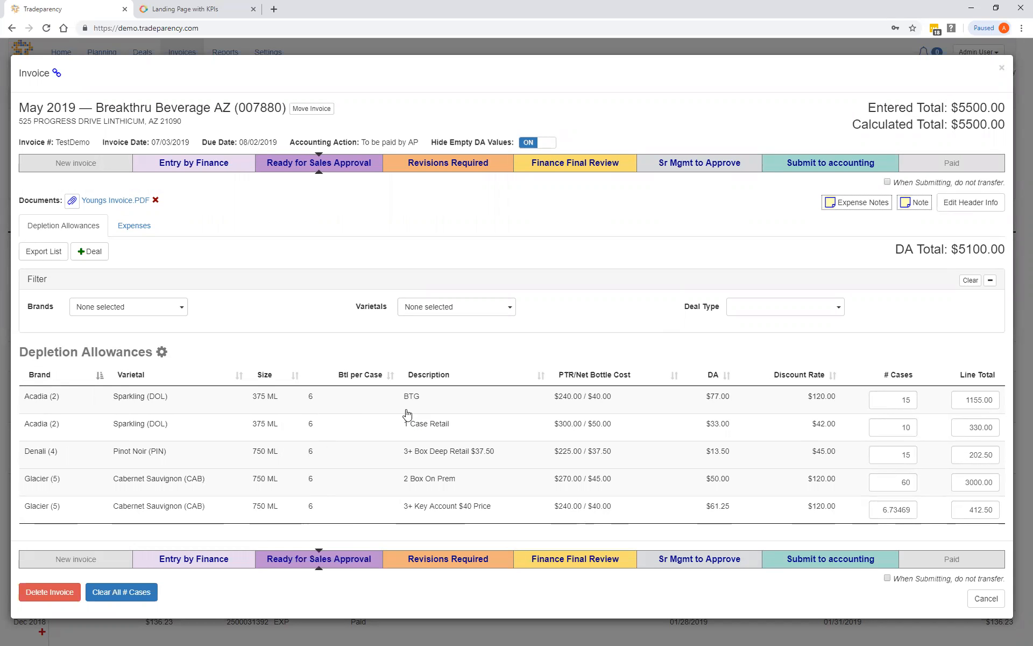
pyautogui.click(915, 401)
pyautogui.click(878, 427)
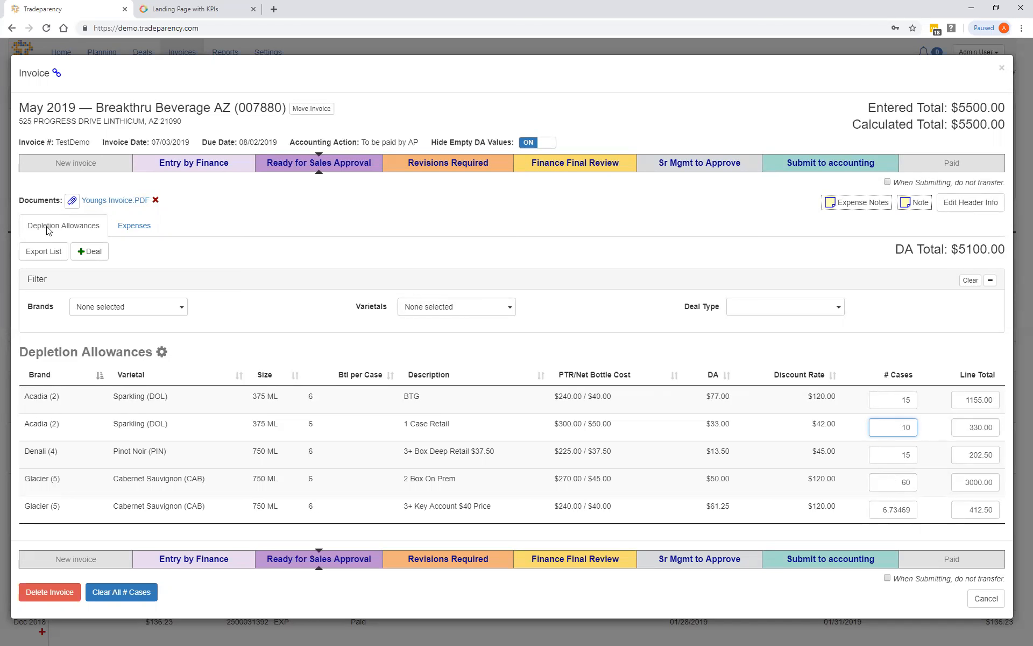
# Step: Review the May 2019 invoice's expense entries and the available expense types
pyautogui.click(132, 229)
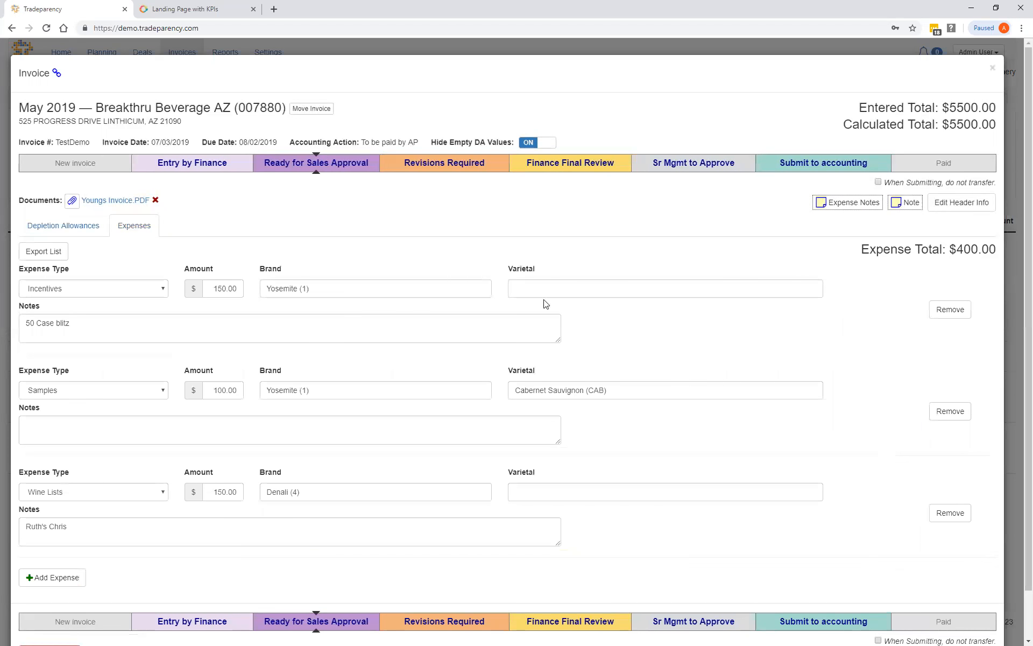
pyautogui.scroll(-1, 544, 302)
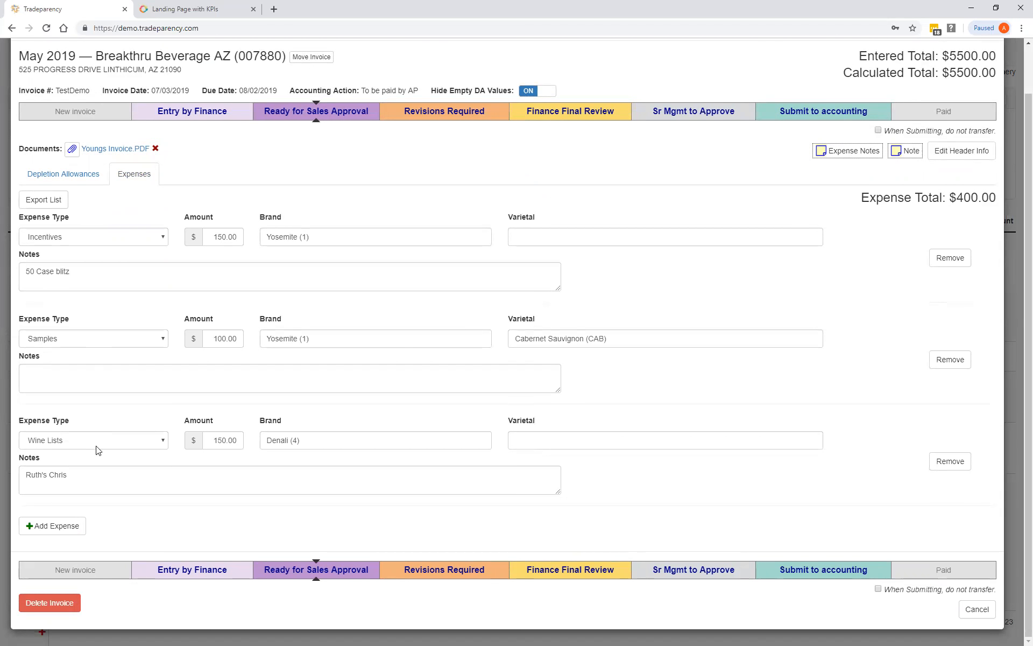
pyautogui.click(148, 242)
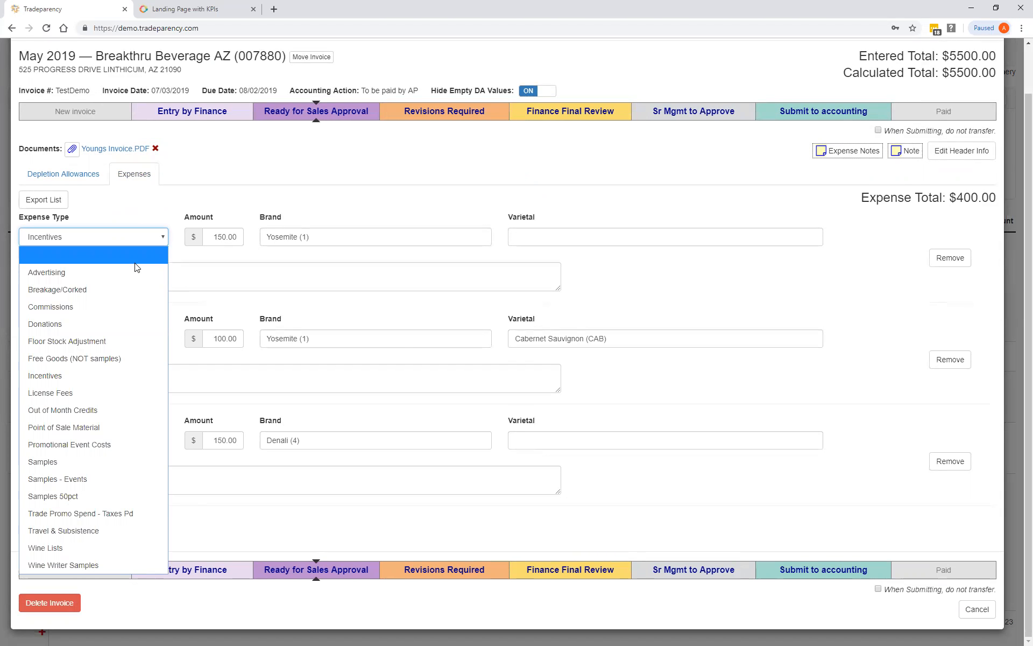
pyautogui.click(129, 196)
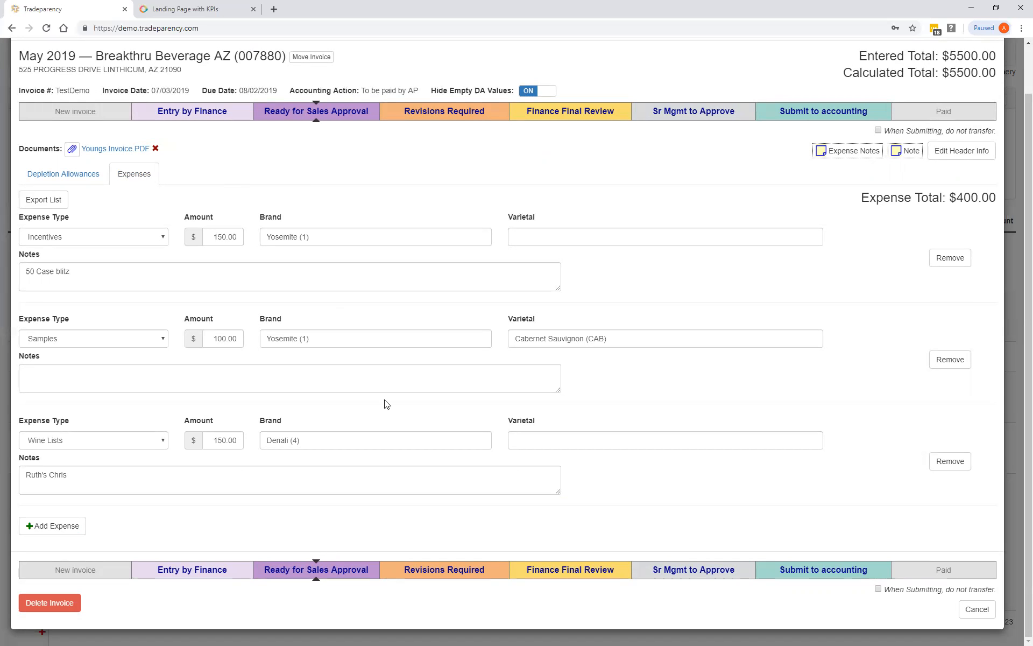
# Step: Compare the invoice's depletion allowances with its expenses and close the invoice
pyautogui.click(50, 179)
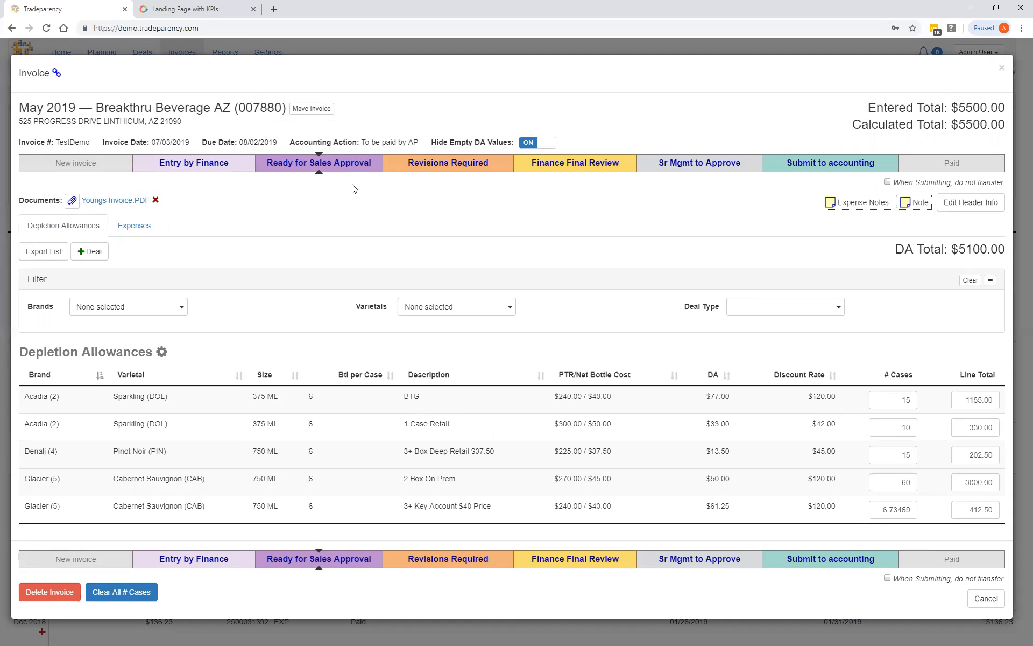
pyautogui.click(134, 225)
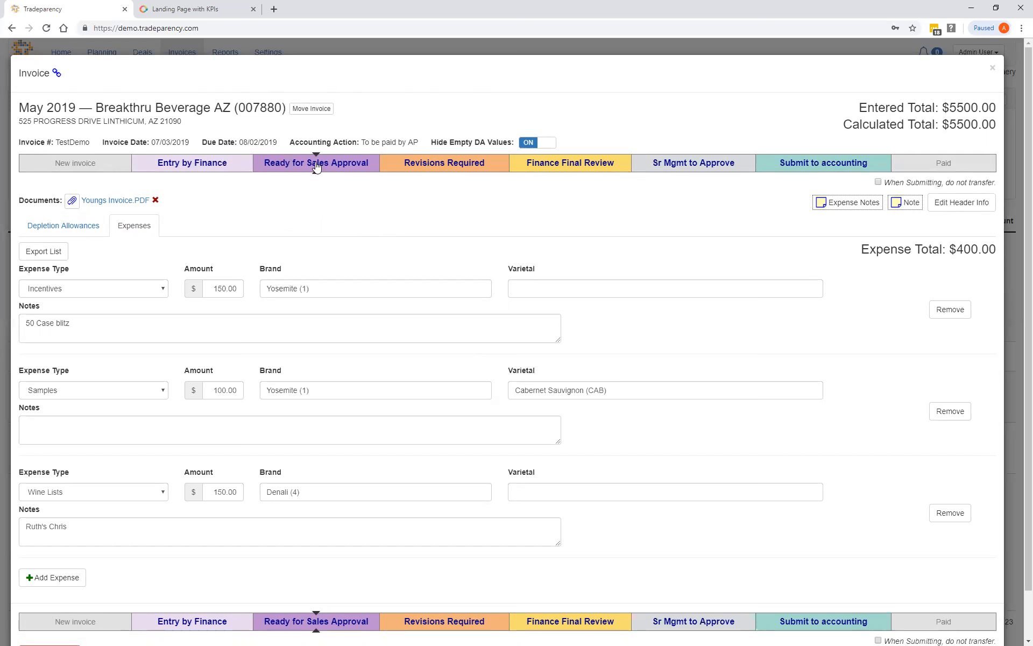
pyautogui.click(89, 237)
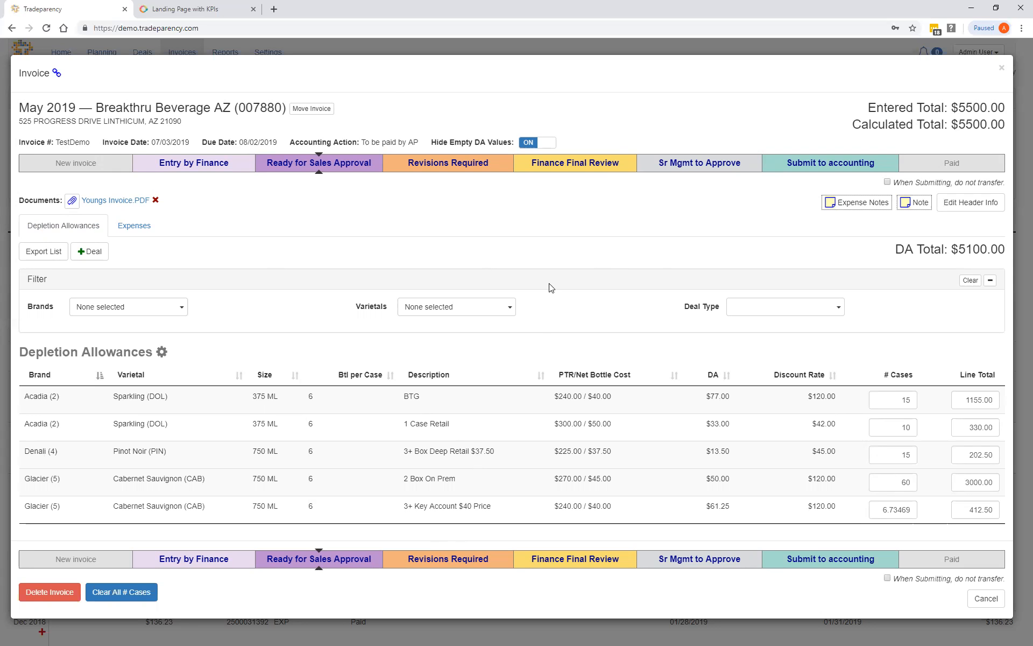
pyautogui.click(1001, 68)
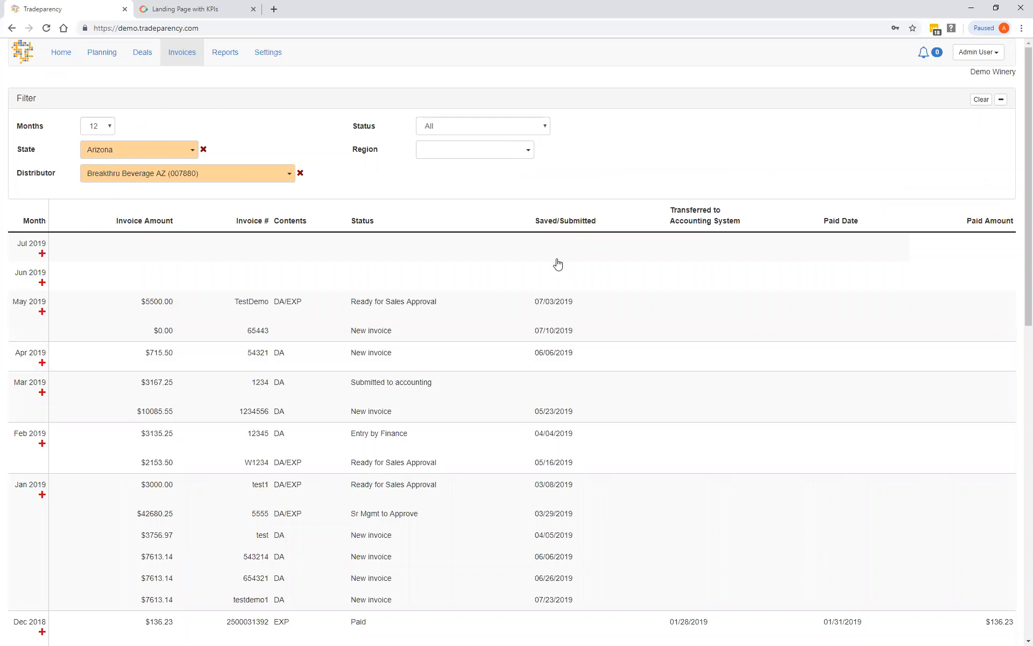
# Step: Switch to the TARGIT landing page, open the spending-per-case dashboard and examine its Profits/Accruals report
pyautogui.click(195, 11)
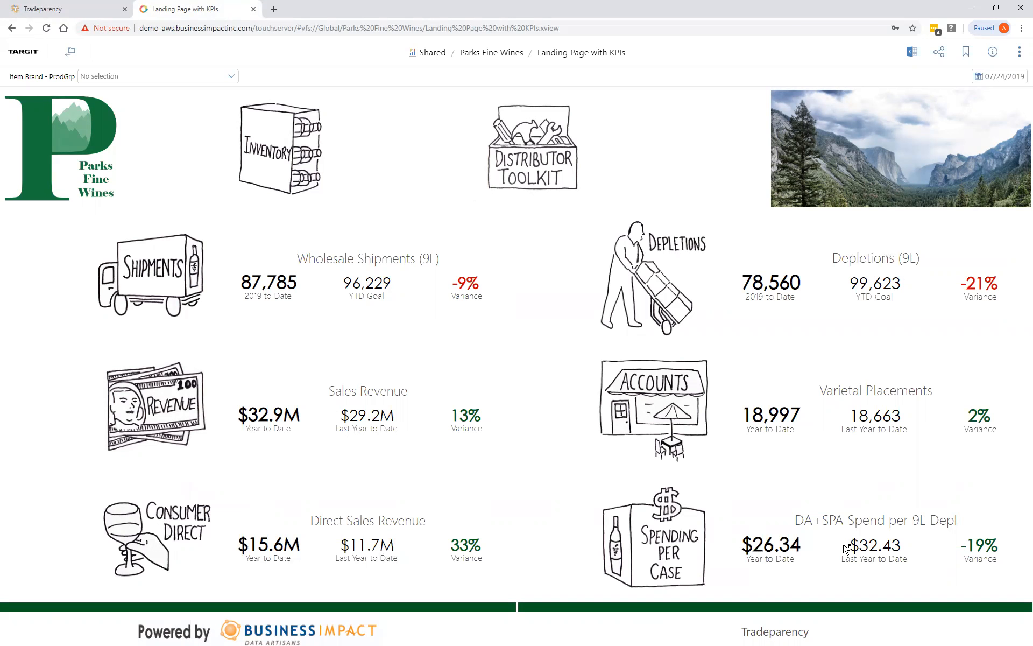
pyautogui.click(813, 546)
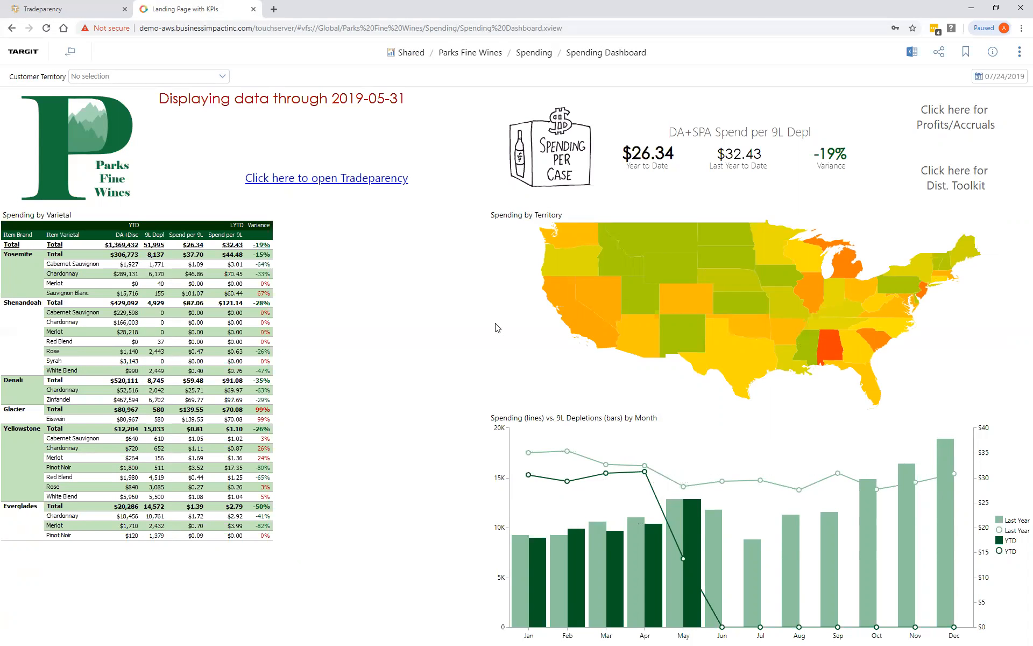
pyautogui.click(597, 301)
pyautogui.click(936, 115)
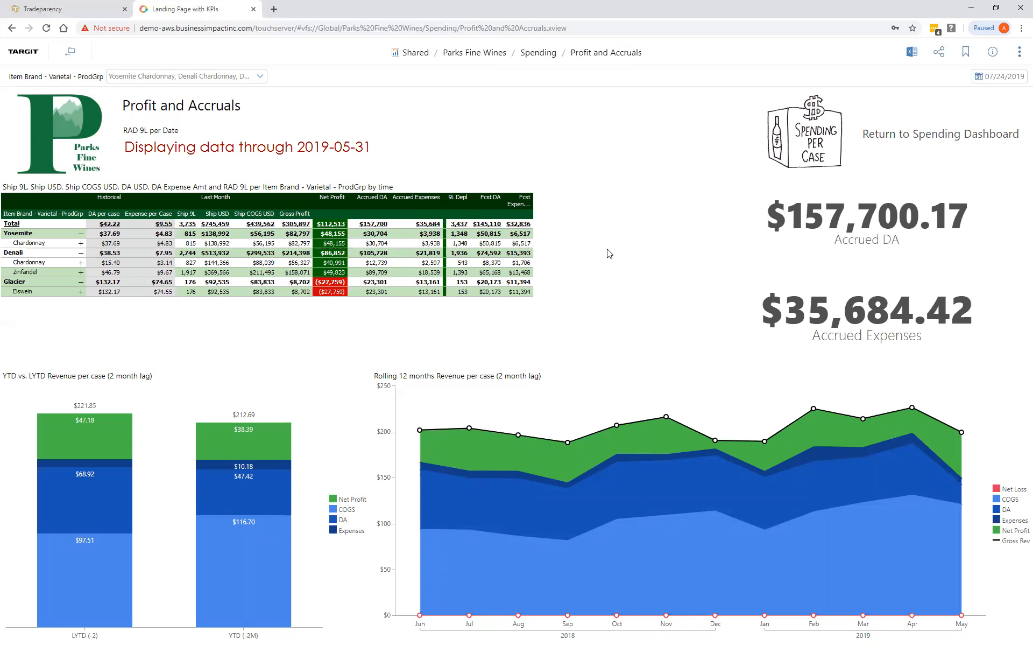
# Step: Review DA Spending by Deal in the Distributor Toolkit, reached from the Spending Dashboard, and switch to the Closed Loop presentation slide
pyautogui.click(936, 144)
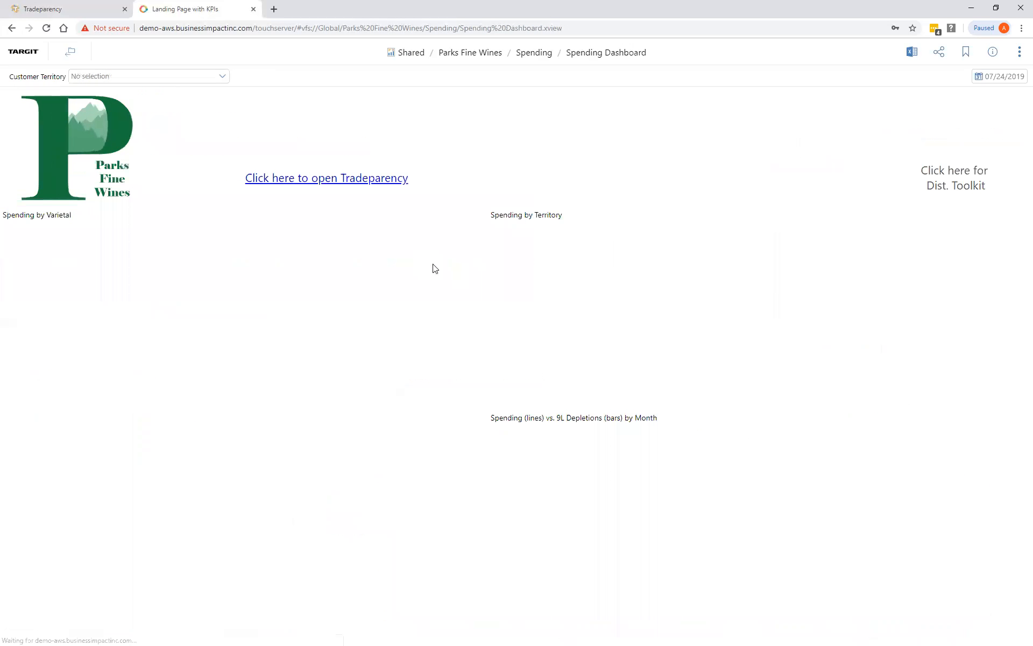
pyautogui.click(948, 187)
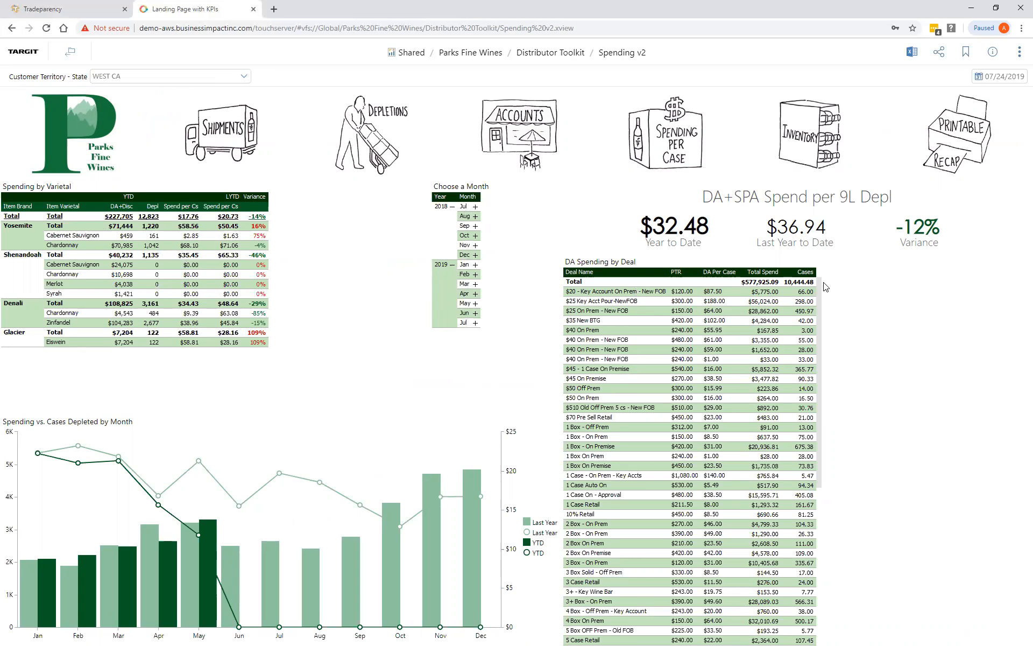
pyautogui.scroll(-5, 826, 320)
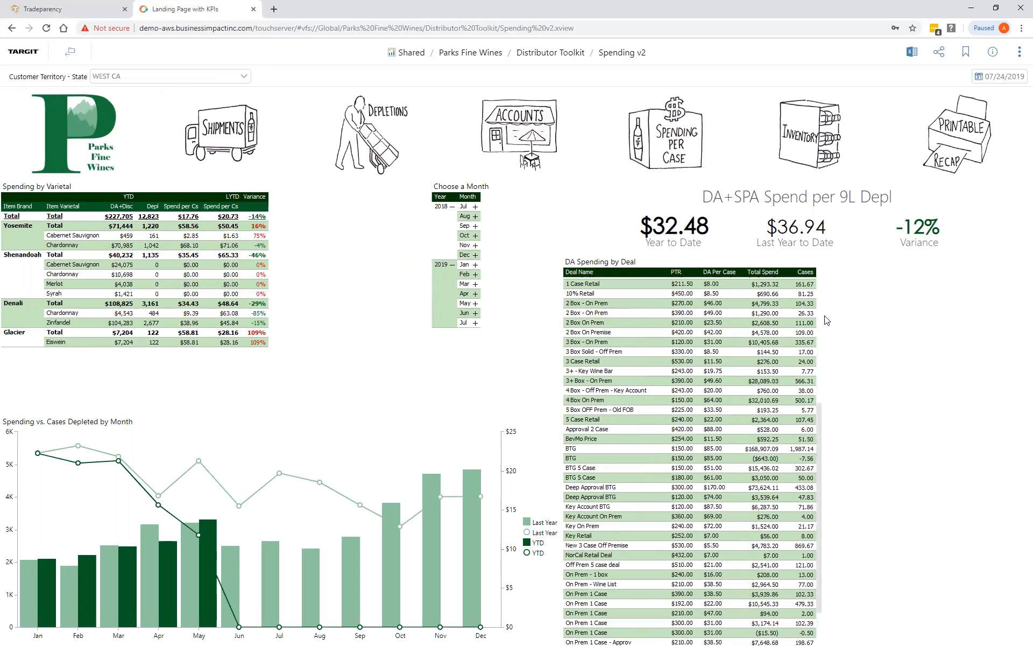
pyautogui.scroll(5, 826, 320)
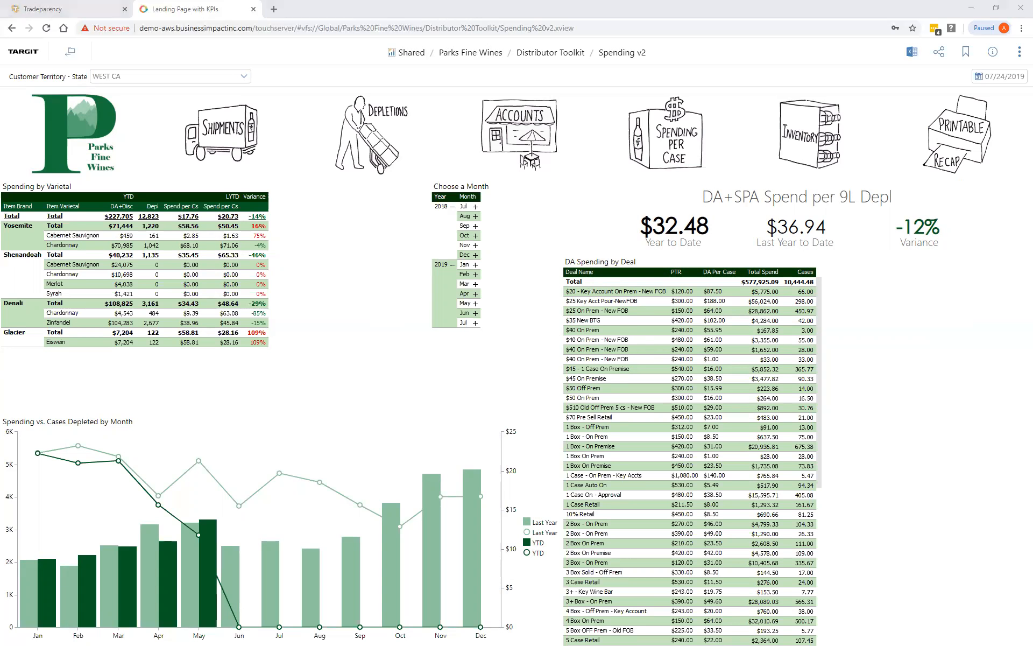
pyautogui.hotkey('alt', 'Tab')
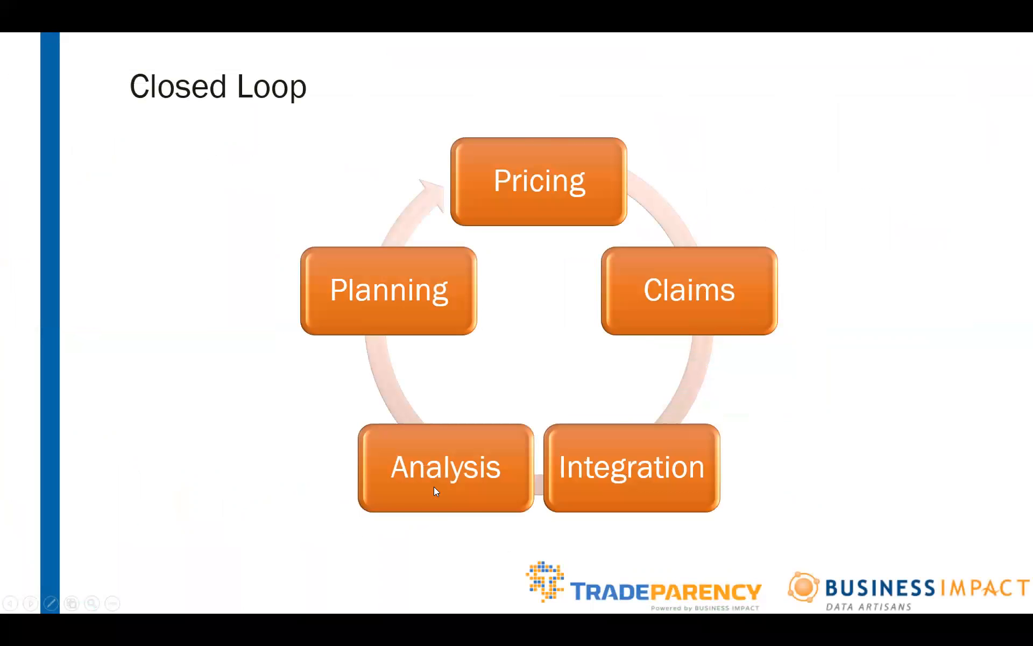